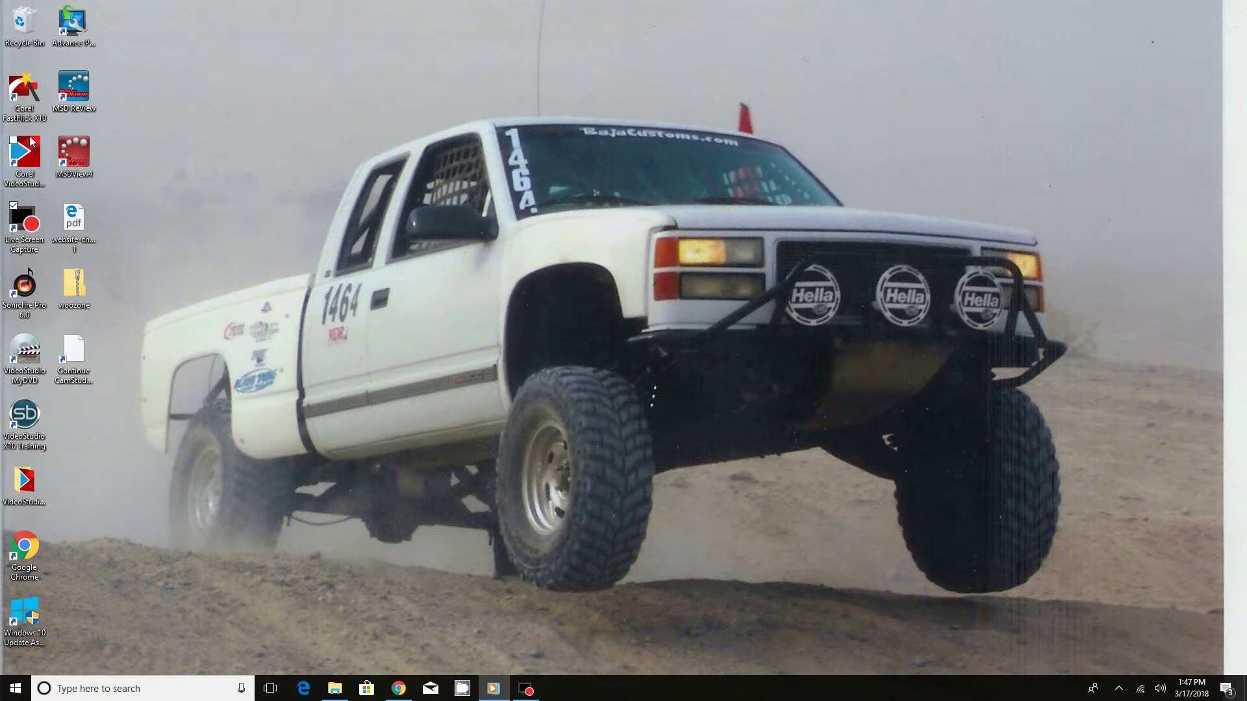
Launch MSDView4 from the desktop and dismiss the web upgrade offer without upgrading.
left_click(83, 164)
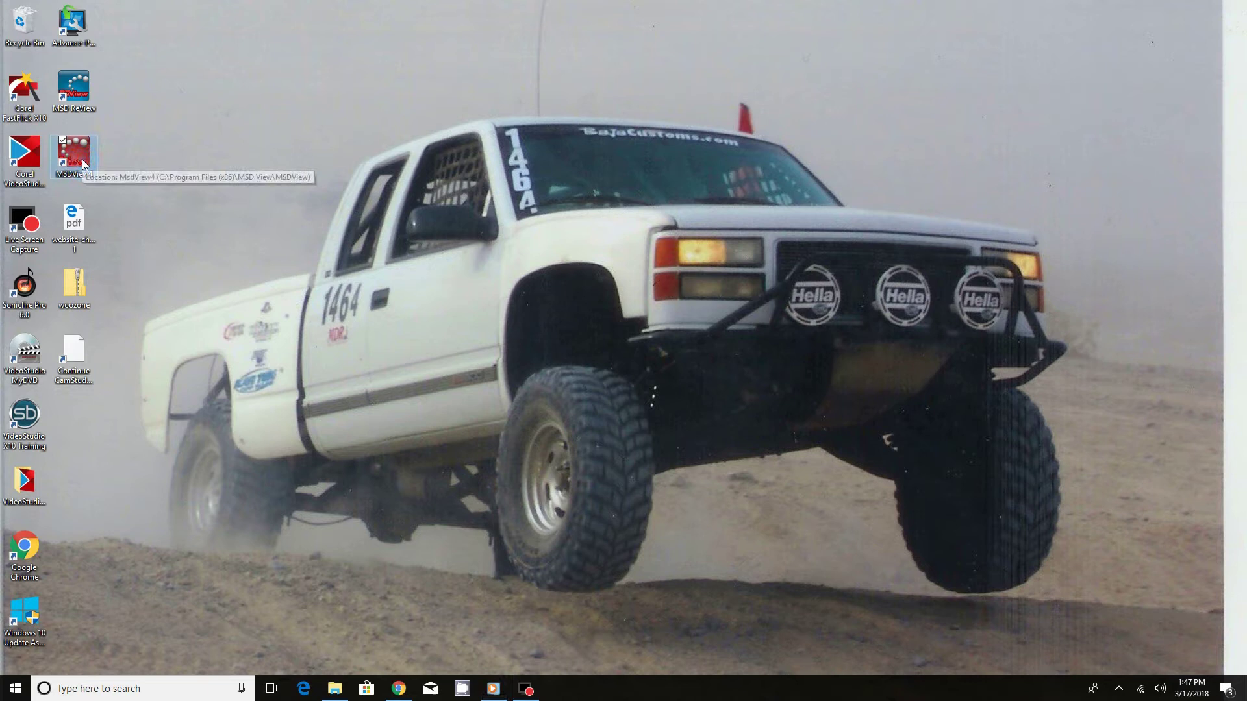
double_click(83, 163)
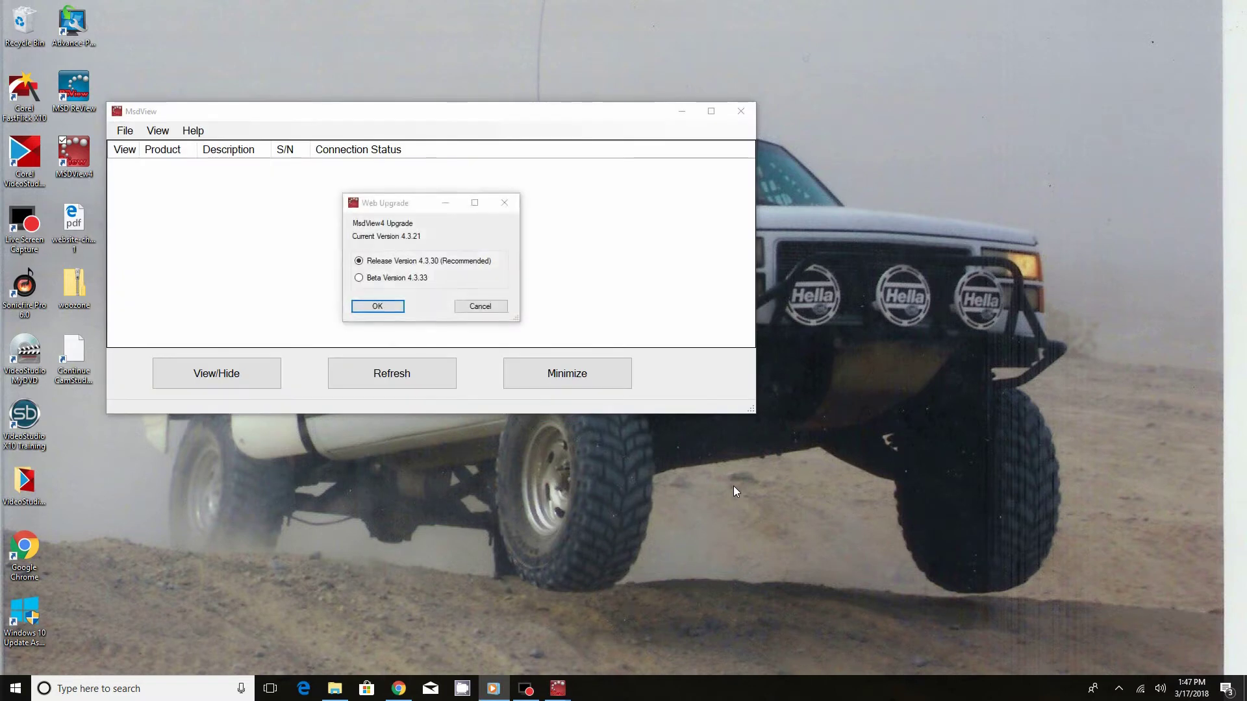
left_click(507, 203)
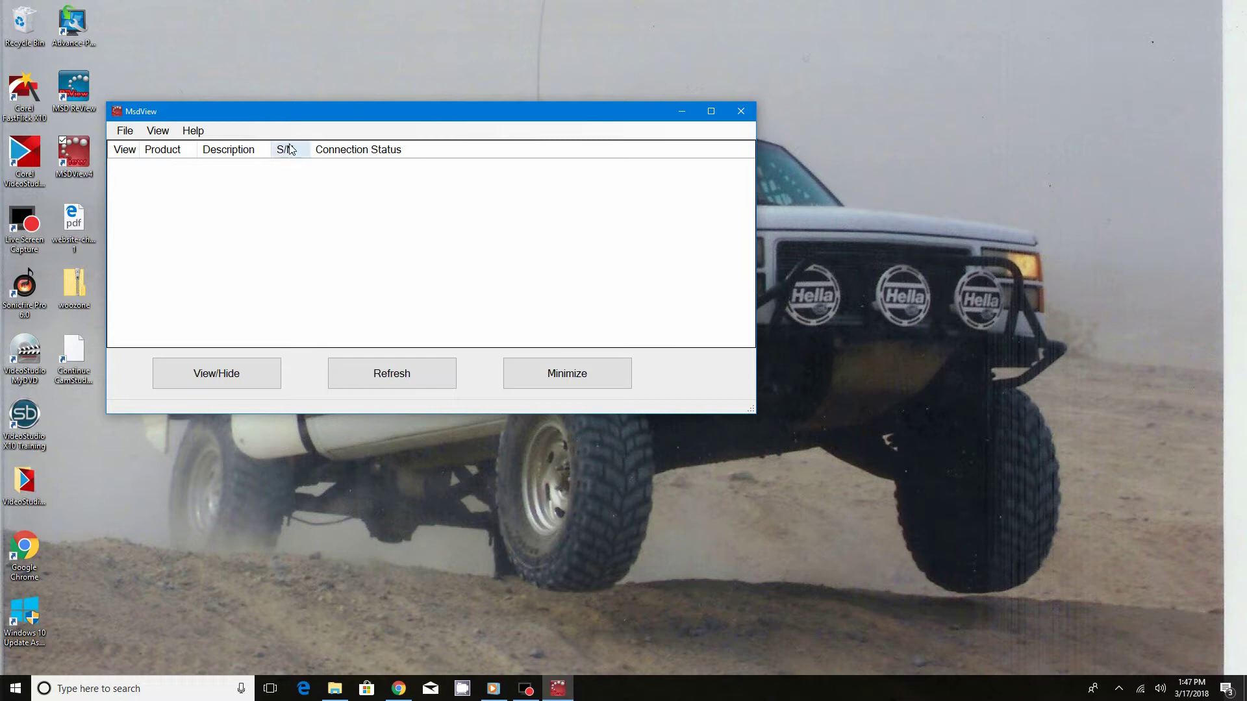
left_click_drag(296, 109, 440, 146)
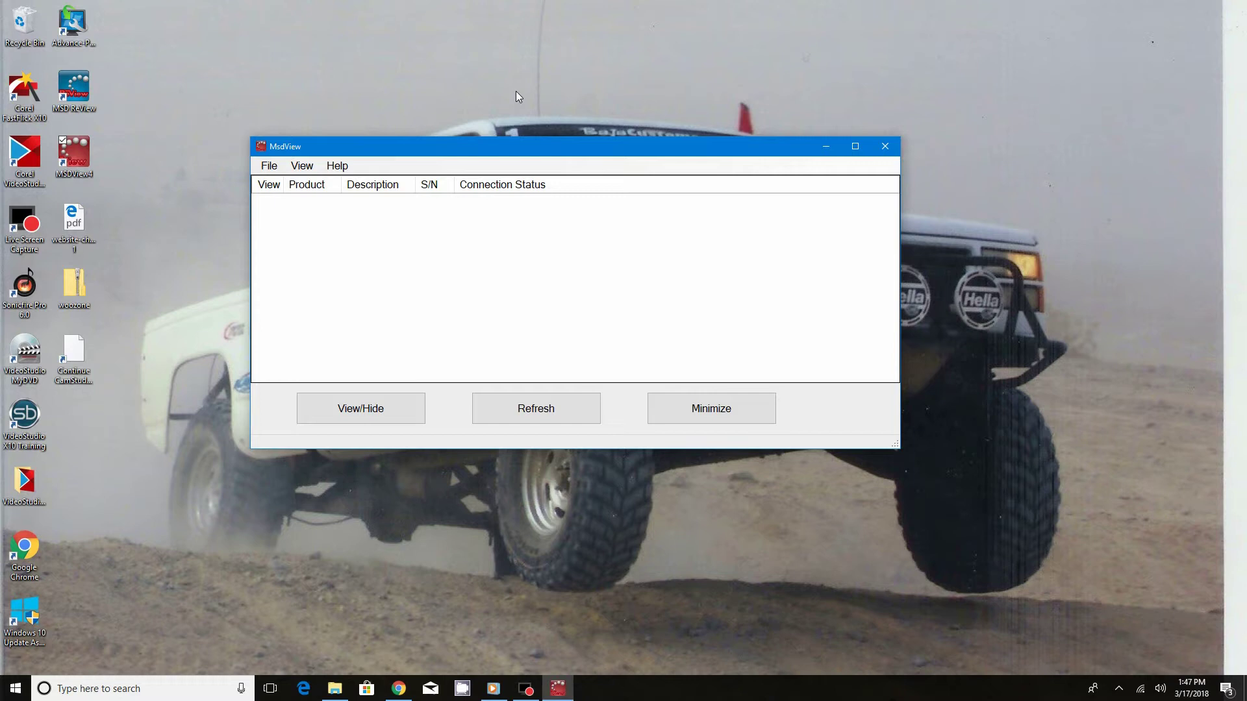
Open the ignition file Turbo 6014 msd 1 from the 6014 folder.
left_click(269, 166)
left_click(276, 180)
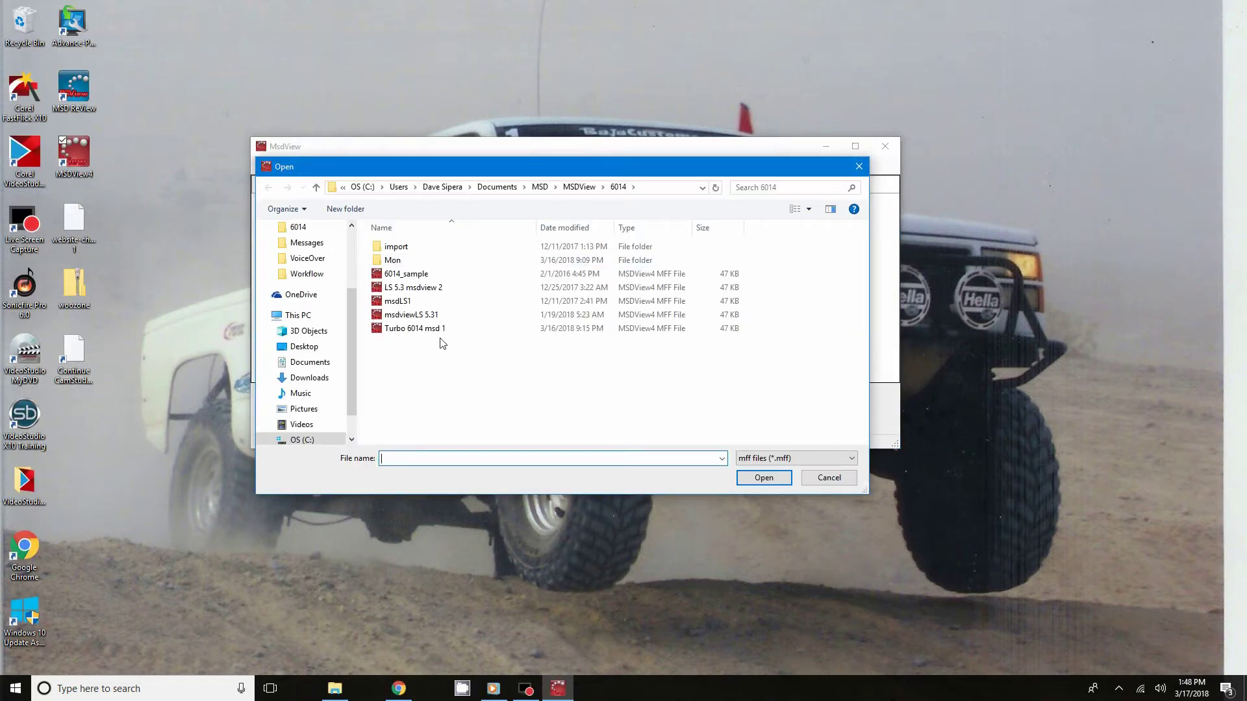
left_click(466, 329)
double_click(467, 331)
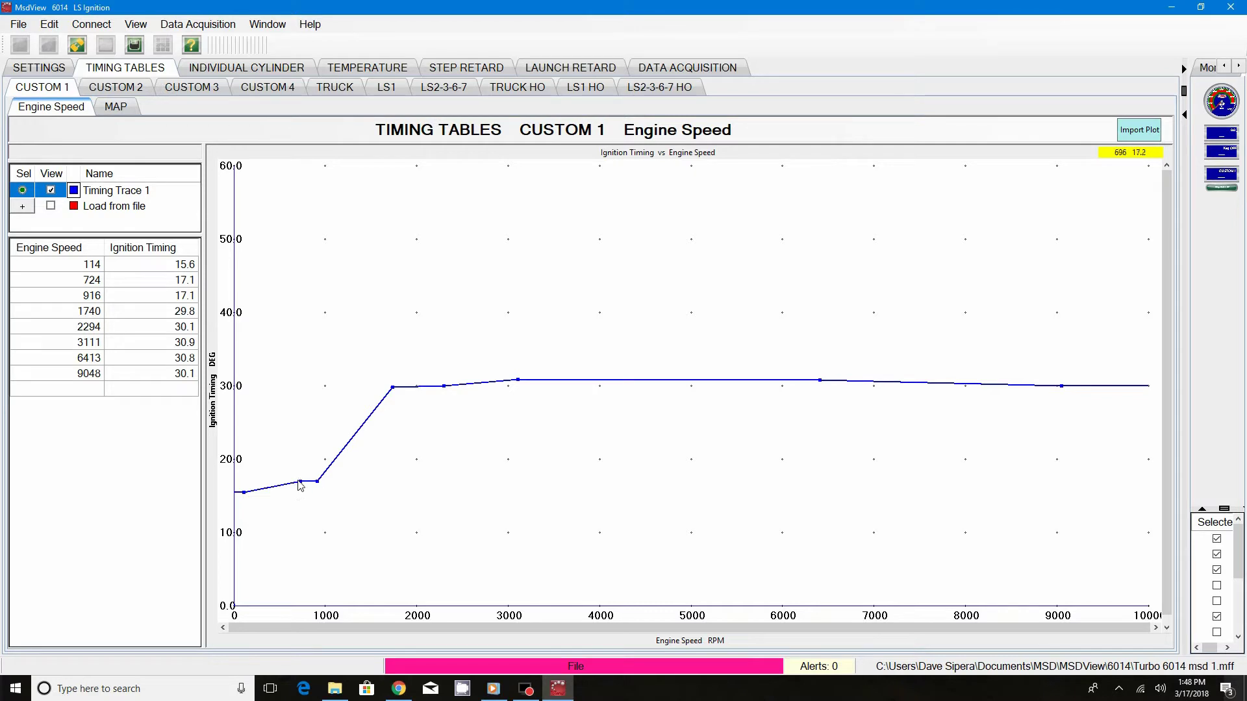
On the Custom 1 engine-speed trace, move the 724 rpm dot to about 916 rpm, 32.4° and the 2294 rpm dot to about 2465 rpm, 11.8°.
left_click_drag(300, 484, 317, 368)
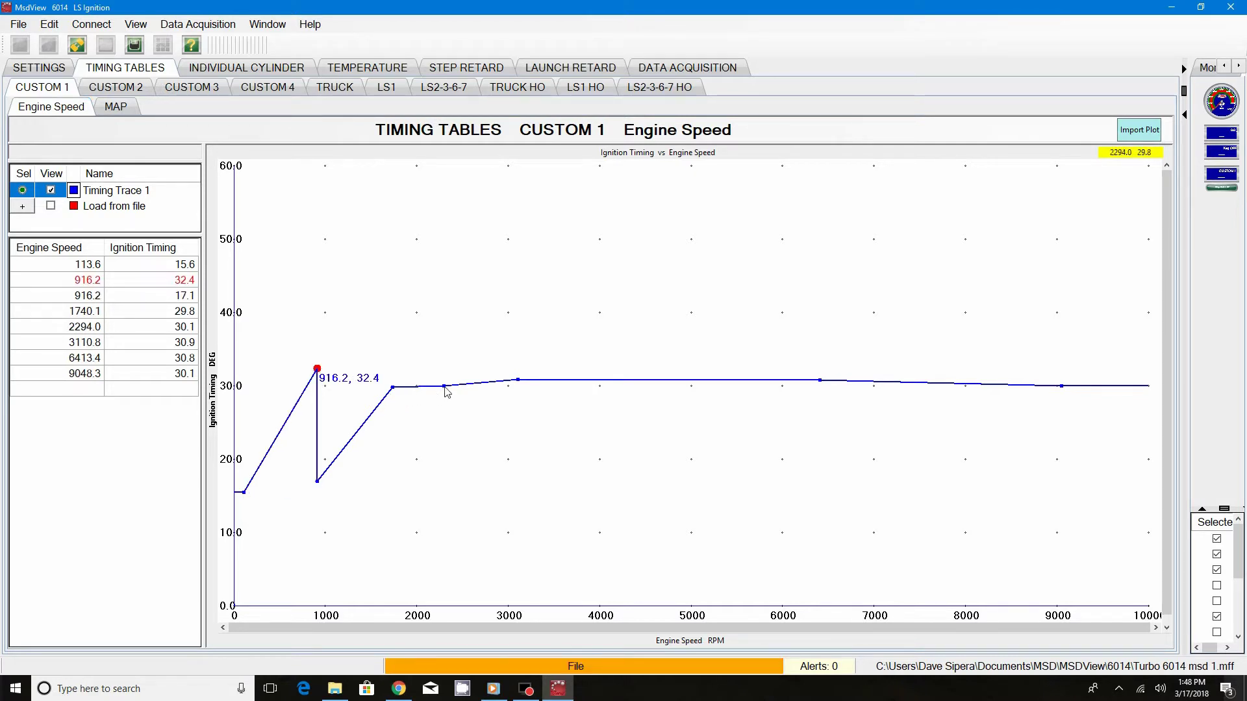
left_click_drag(444, 387, 459, 519)
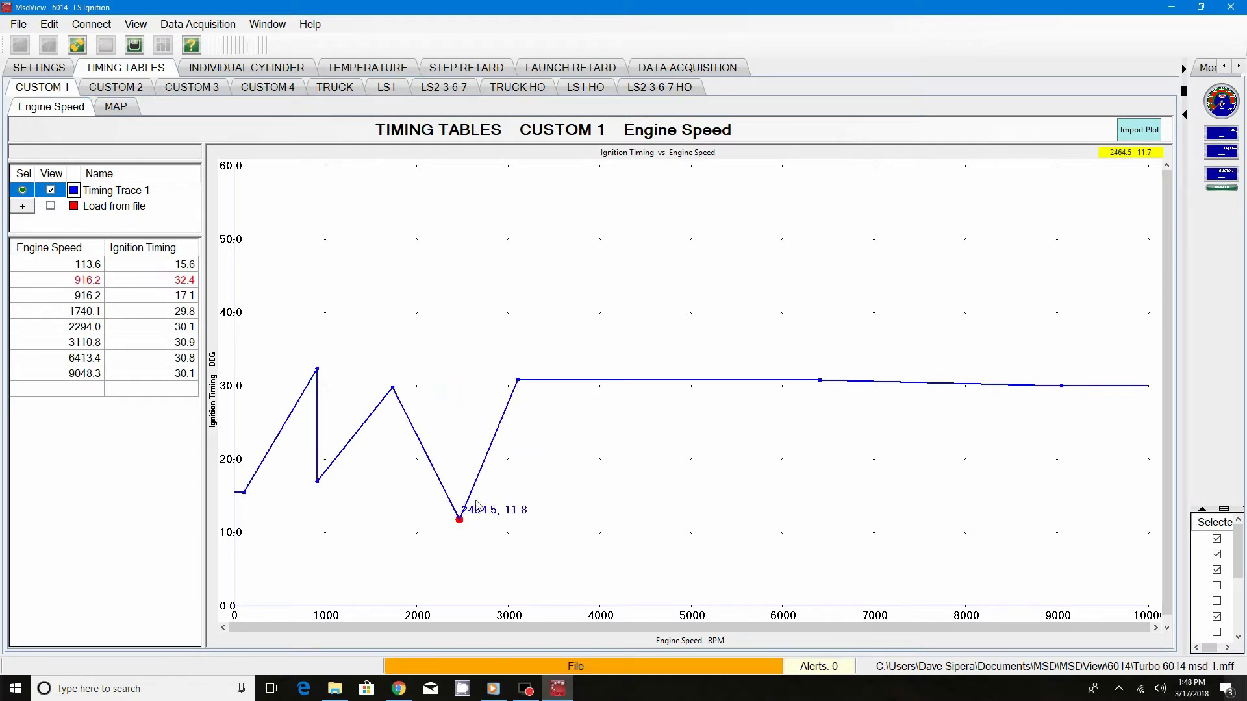
Add a dot to the timing trace near 4929 rpm and lower it to about 4780 rpm, 14.2°.
right_click(687, 381)
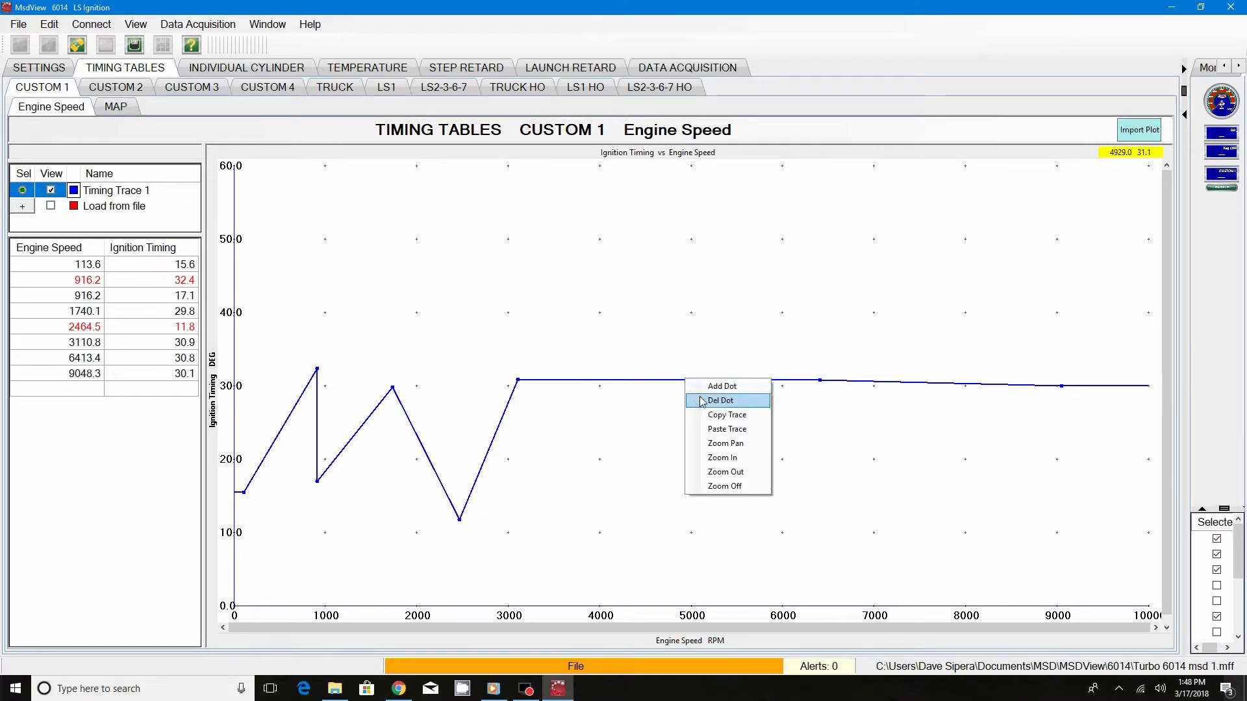
left_click(705, 386)
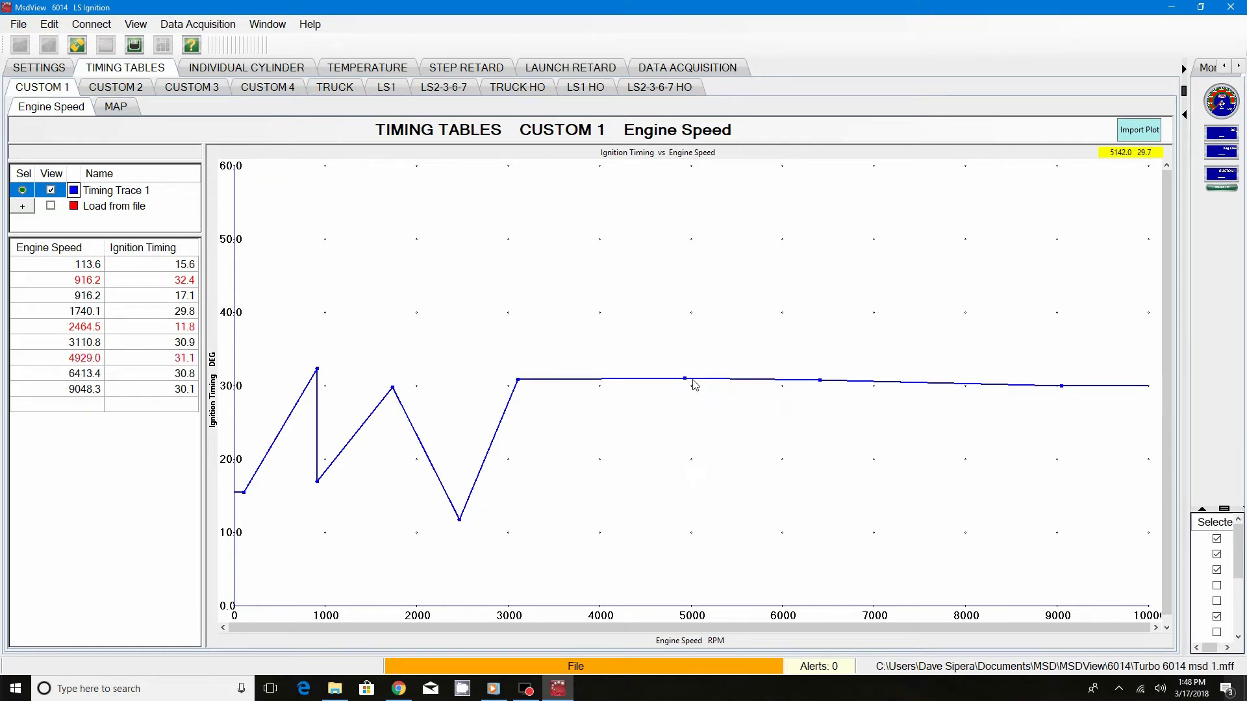
left_click(682, 377)
left_click_drag(683, 379, 671, 501)
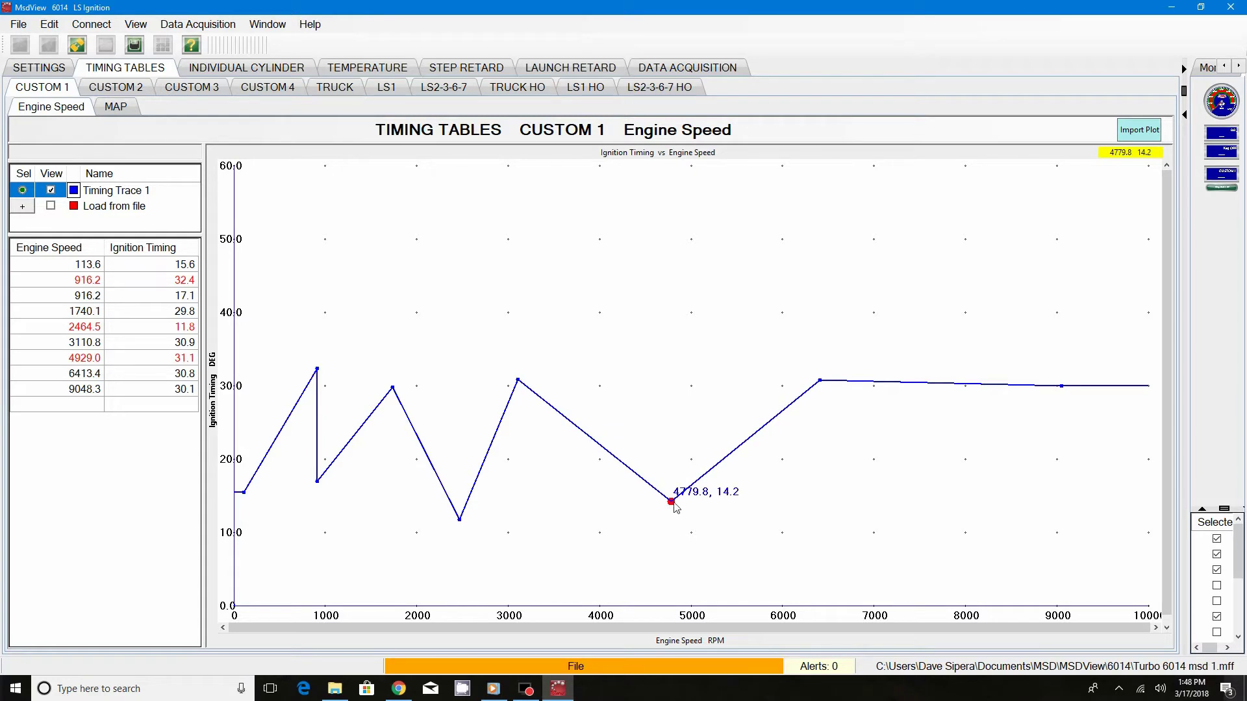
Add a dot near 7713 rpm and raise it to about 7727 rpm, 42°, and move the 6413 rpm dot to about 5220 rpm, 41.9°.
right_click(940, 382)
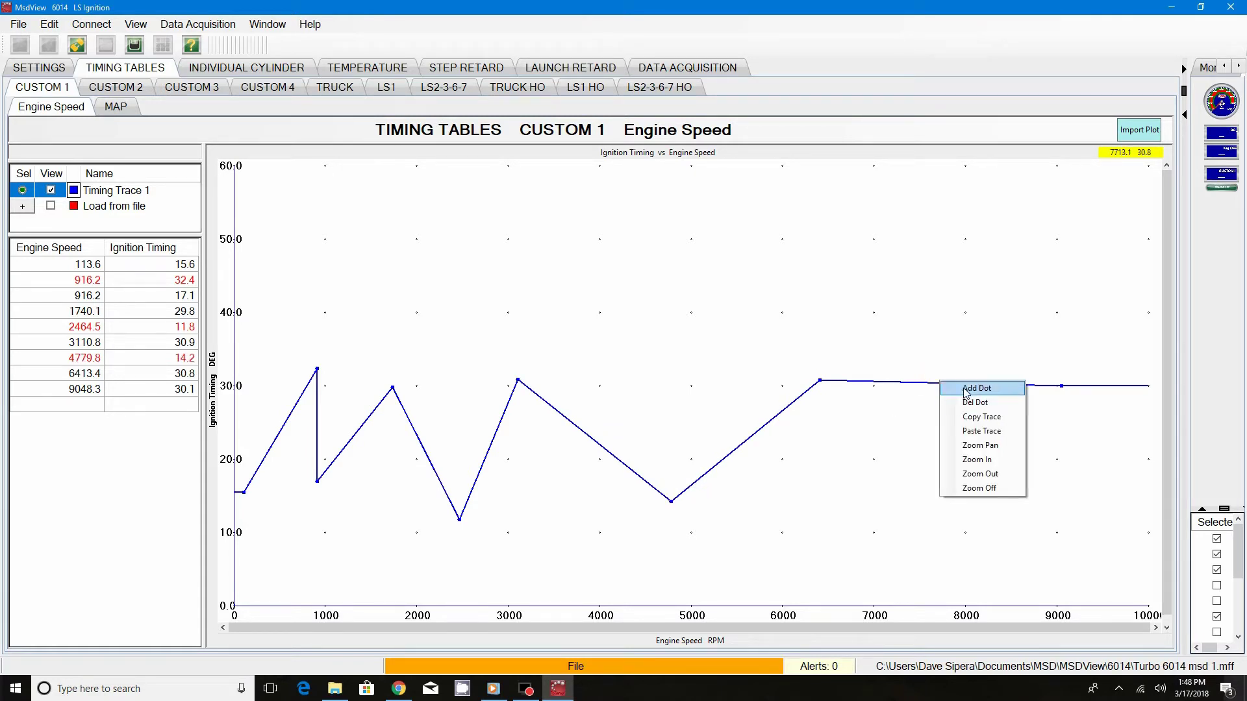
left_click(976, 388)
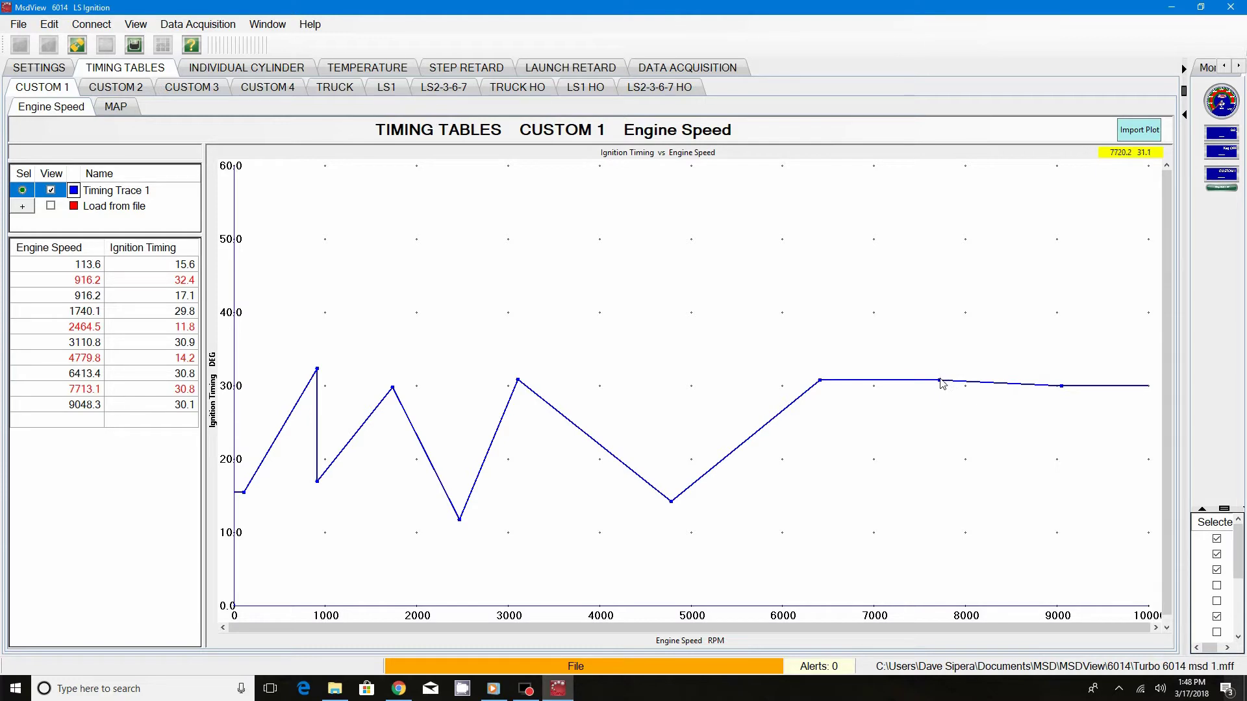
left_click_drag(940, 383, 940, 299)
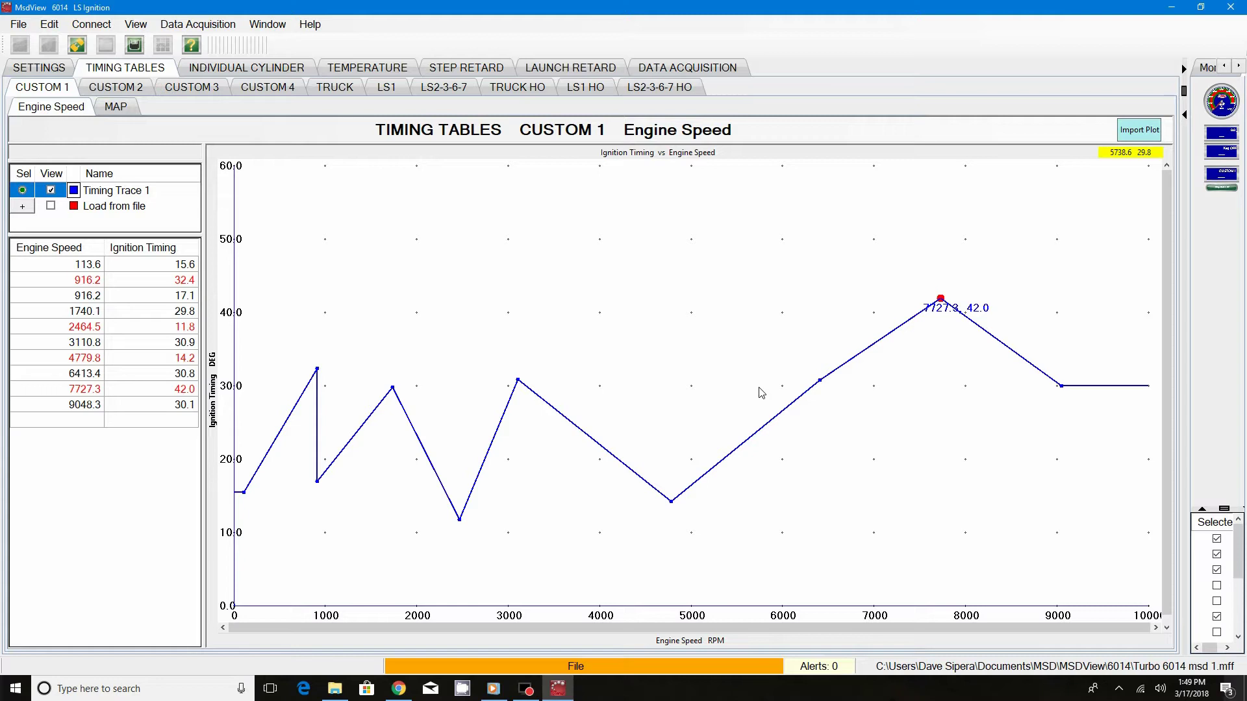
left_click_drag(819, 380, 711, 300)
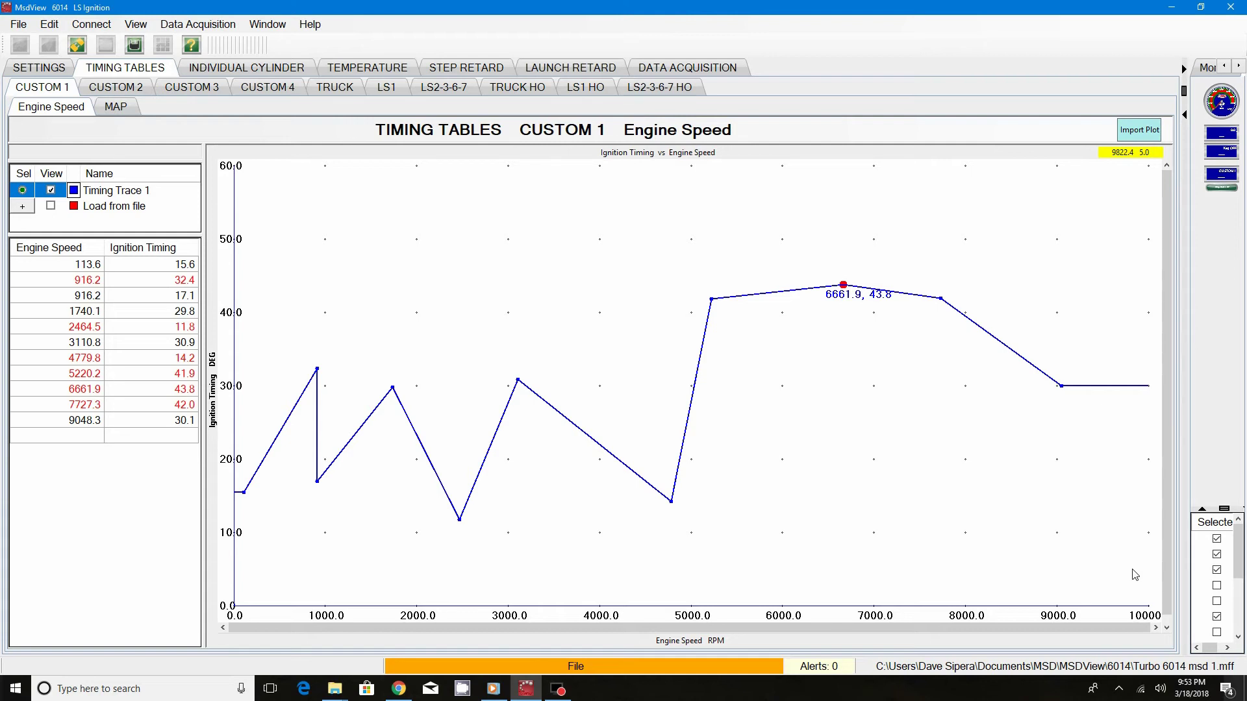
Switch to the kPa to psi converter in Chrome and convert 120 kilopascals to pounds per square inch.
left_click(1172, 7)
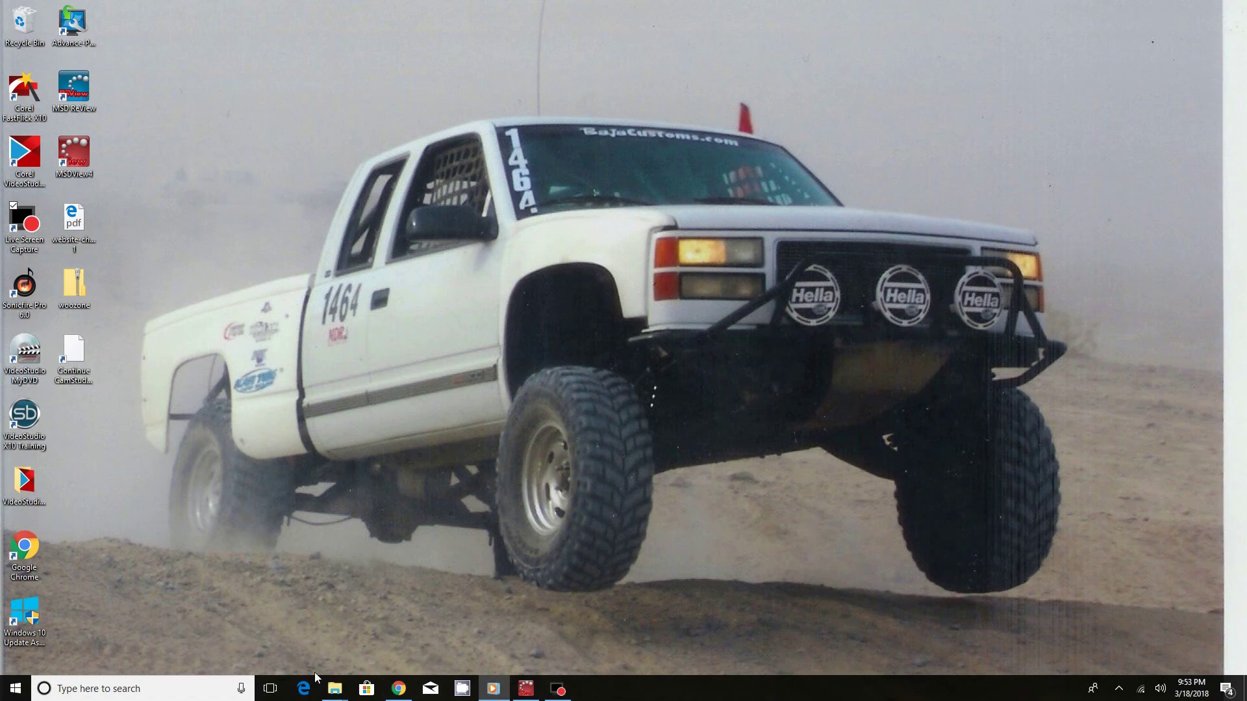
left_click(398, 688)
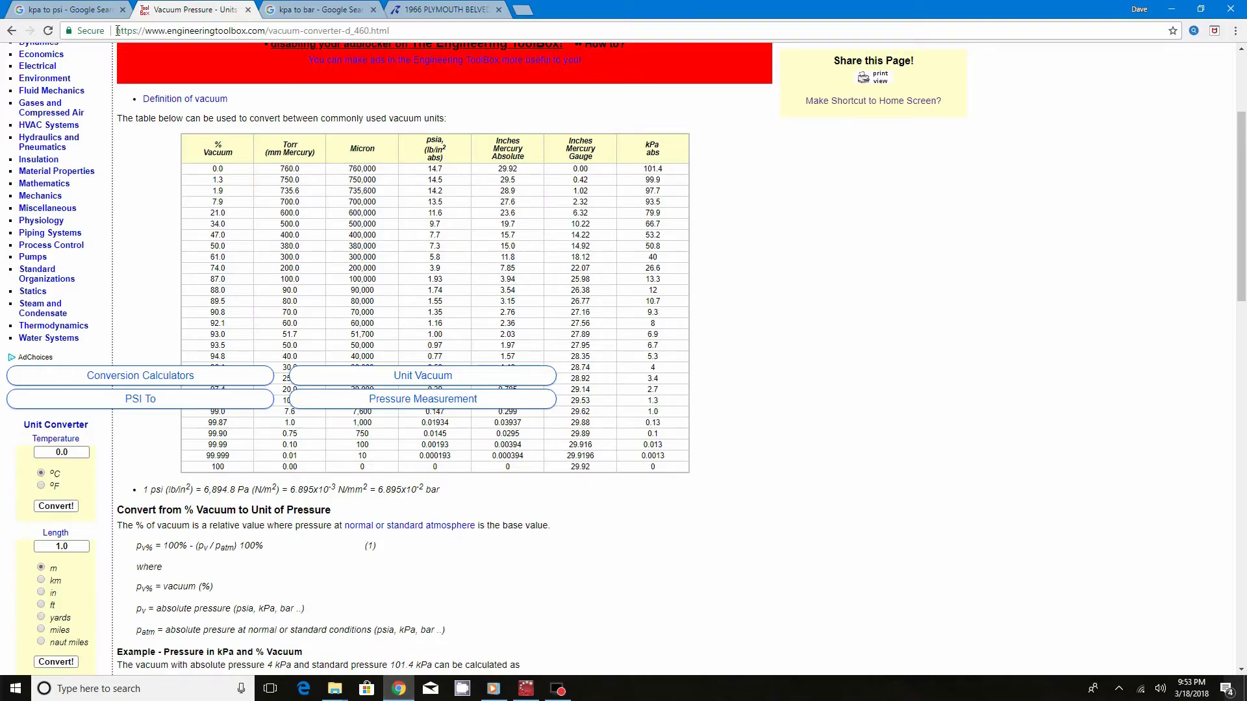
left_click(65, 9)
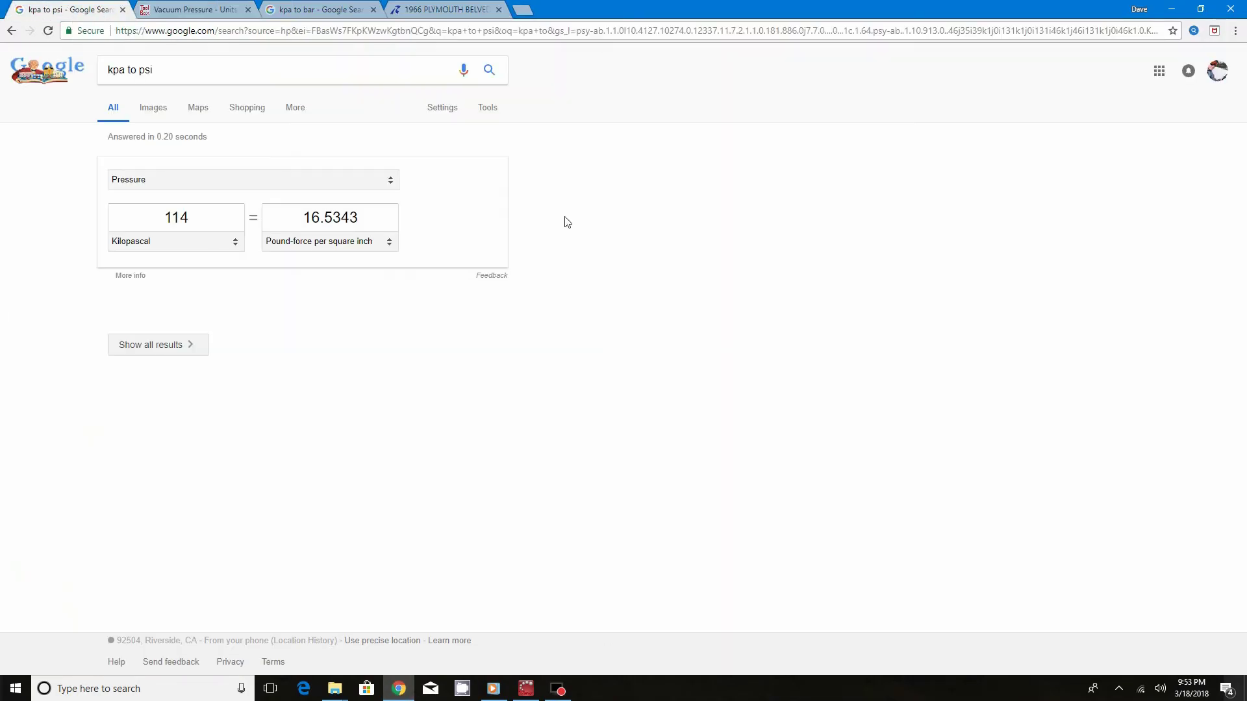
double_click(191, 216)
key("BackSpace")
type("1")
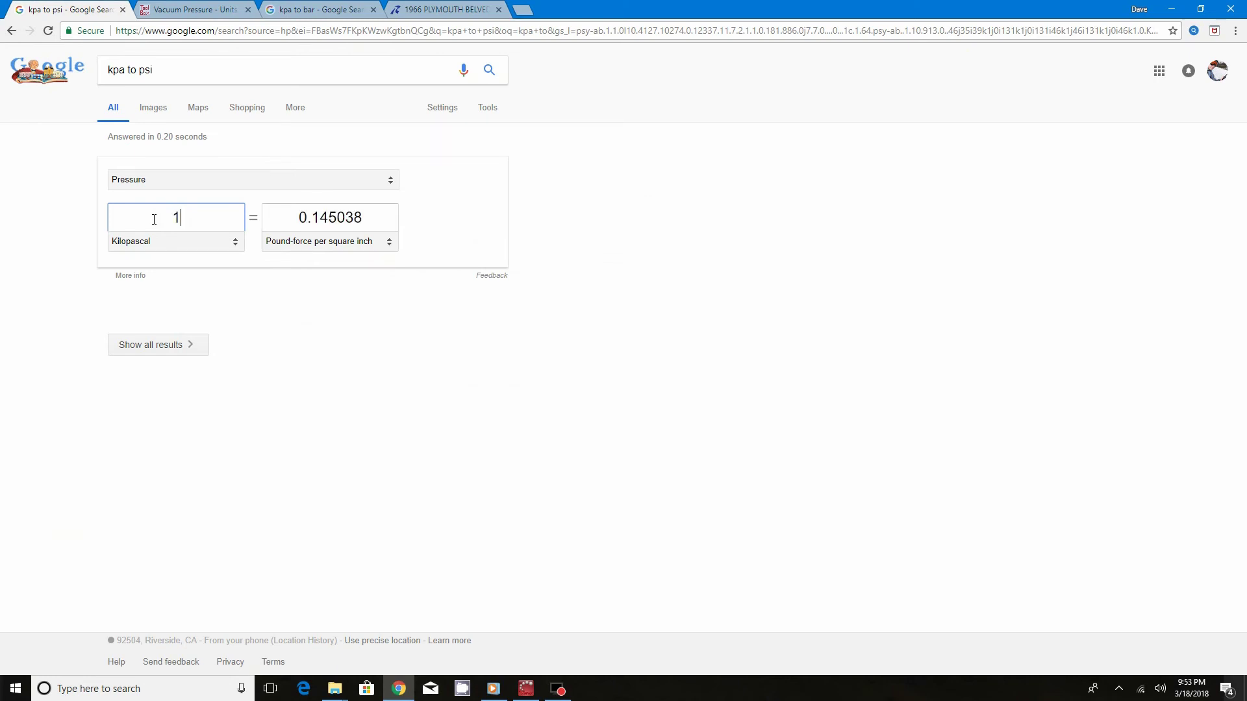
type("20")
Subtract 14.5 from 17.4 in the Windows Calculator, then close it.
left_click(15, 688)
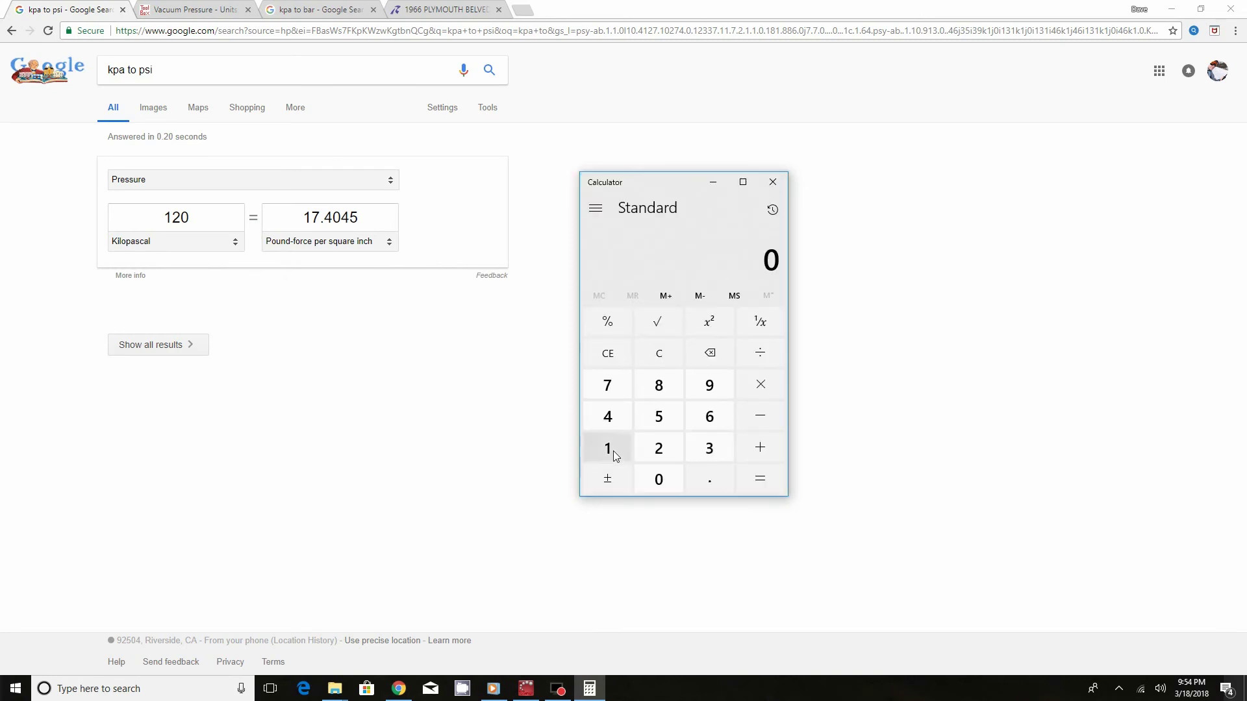
left_click(613, 450)
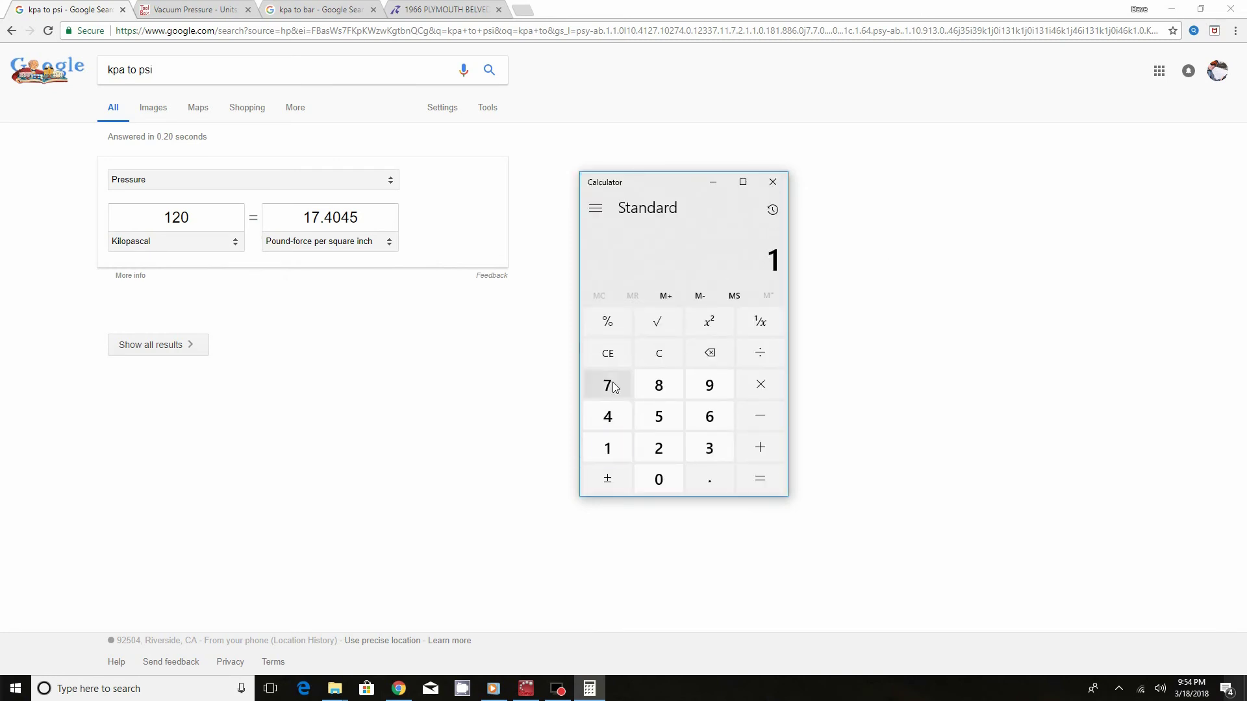
left_click(613, 383)
left_click(712, 479)
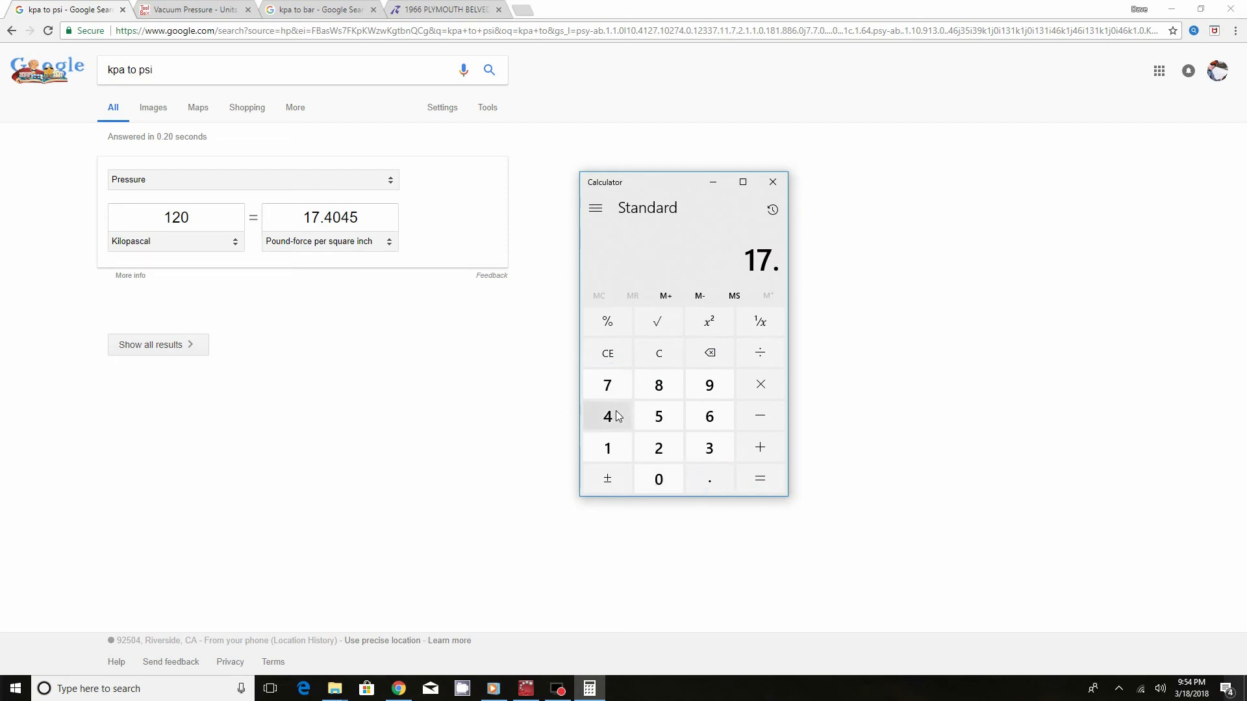
left_click(622, 412)
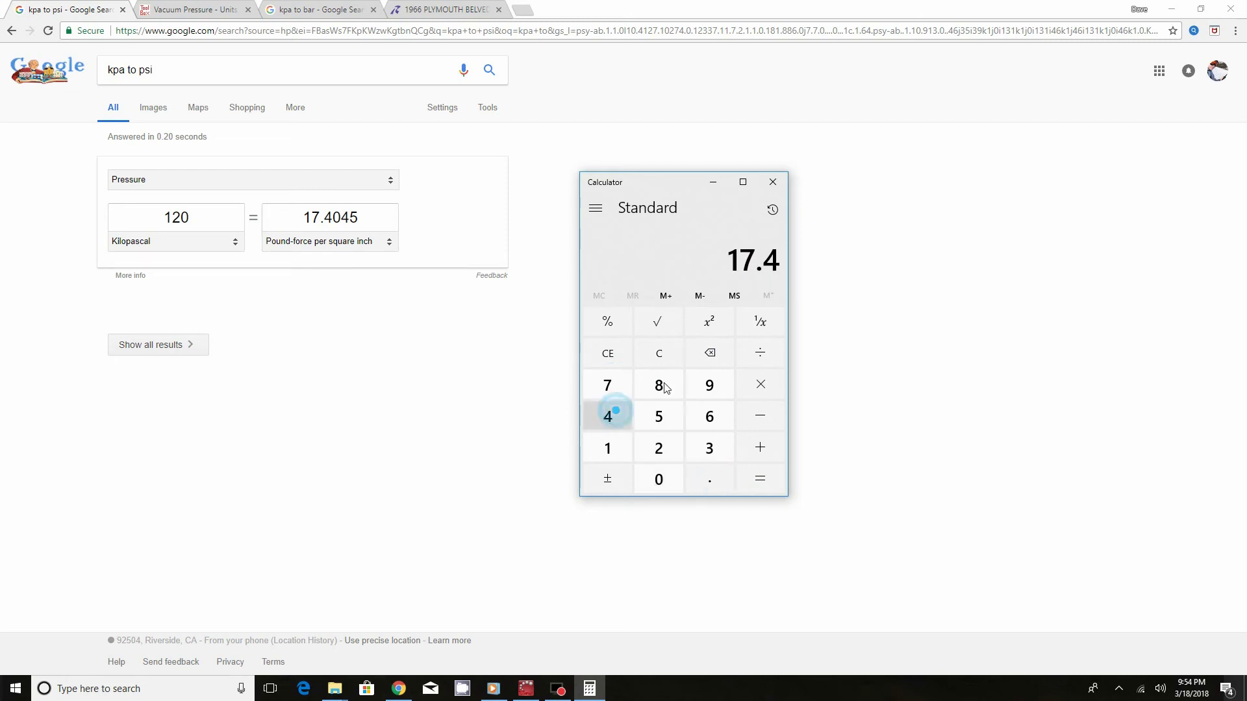
left_click(771, 418)
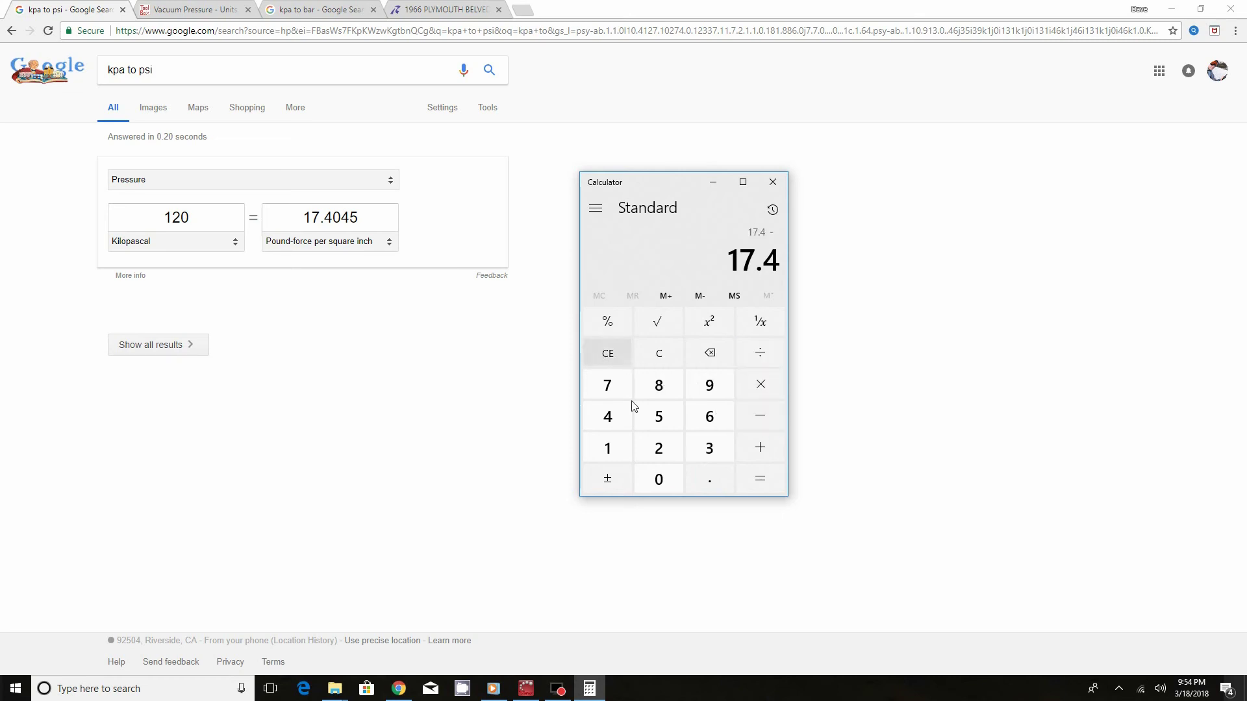
left_click(607, 443)
left_click(610, 415)
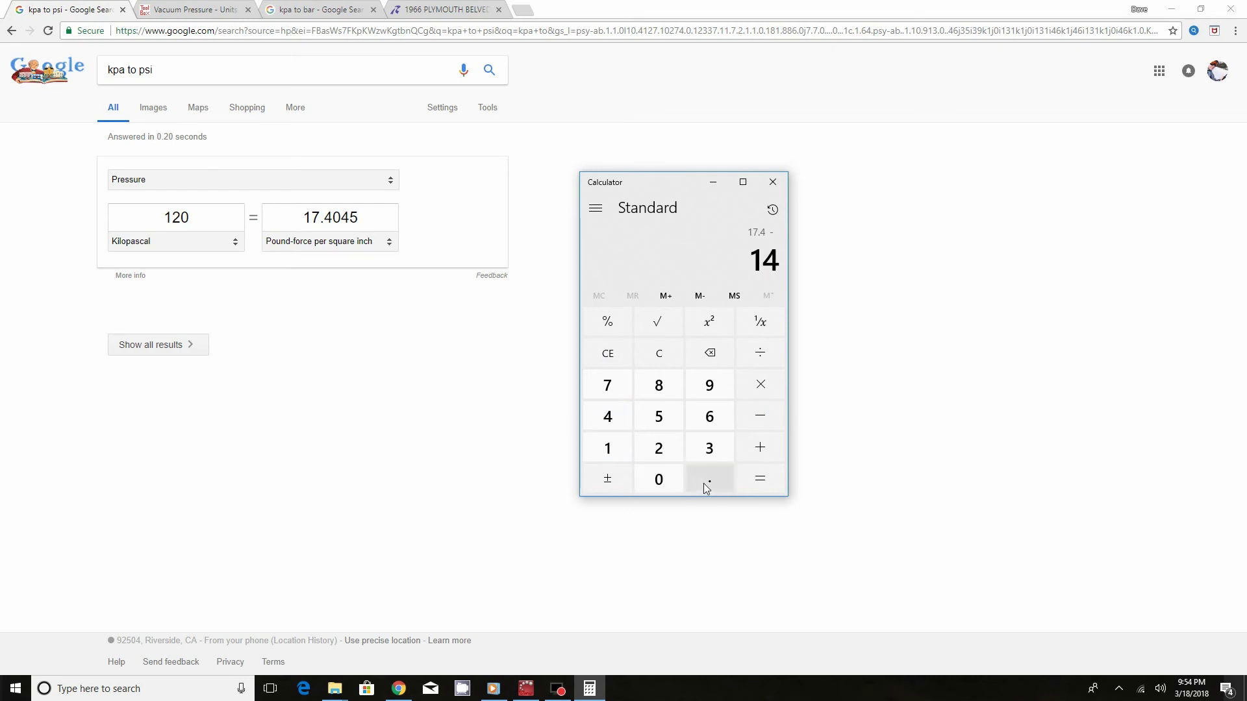
left_click(707, 483)
left_click(659, 416)
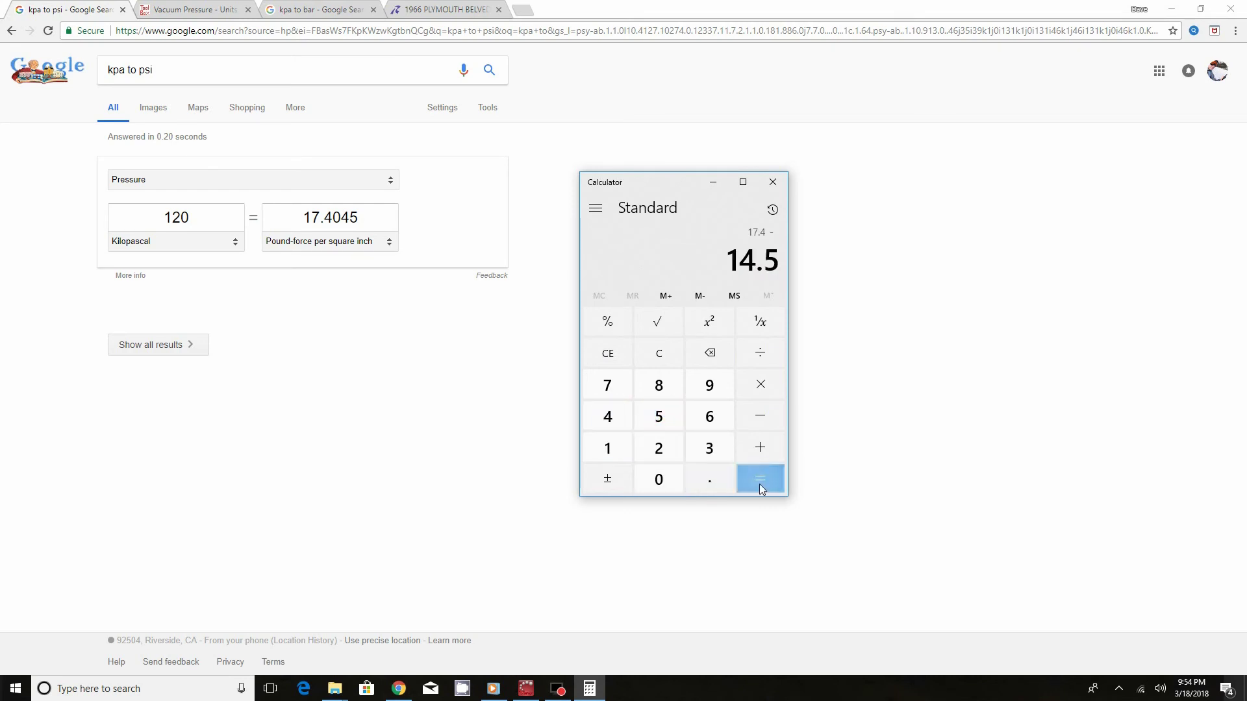
left_click(761, 486)
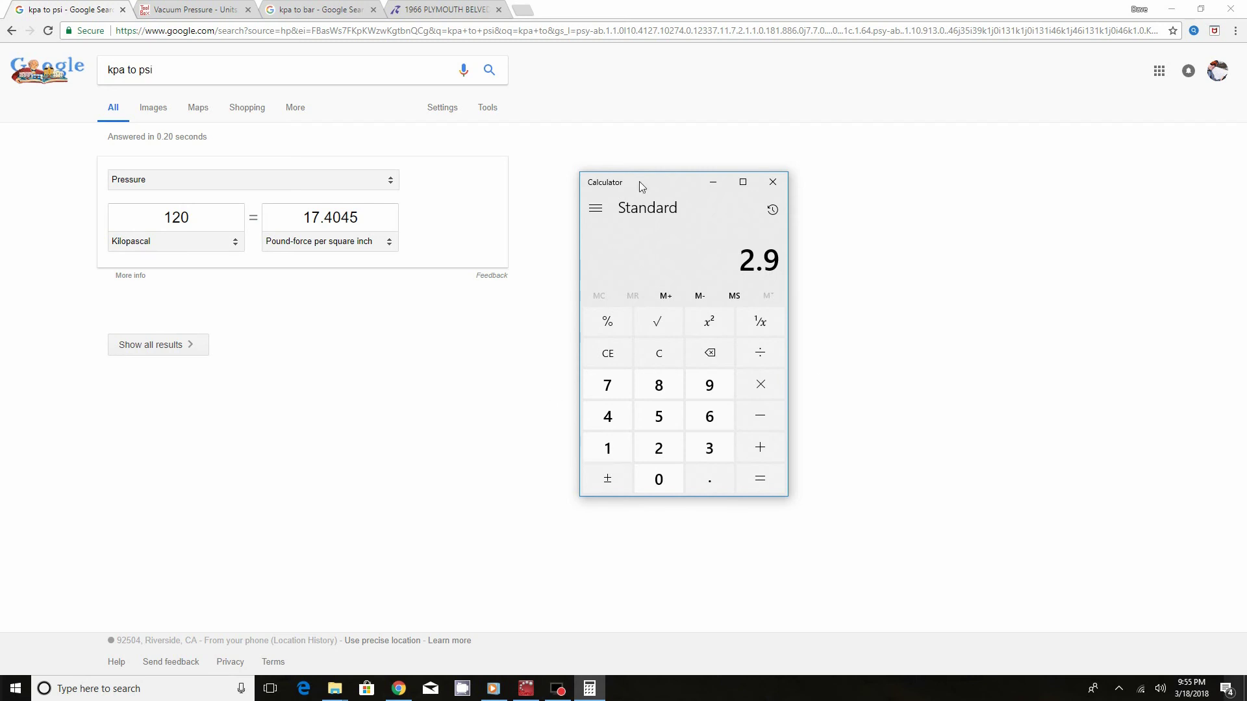
left_click_drag(657, 181, 488, 321)
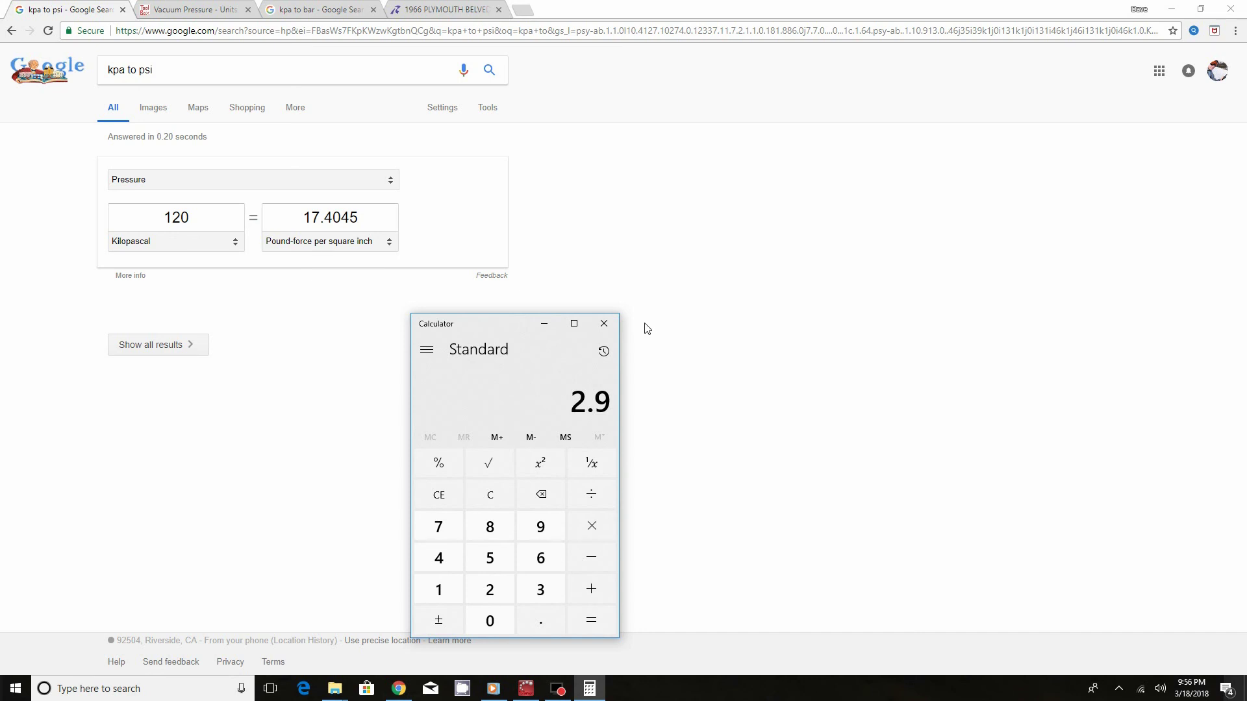
left_click(604, 324)
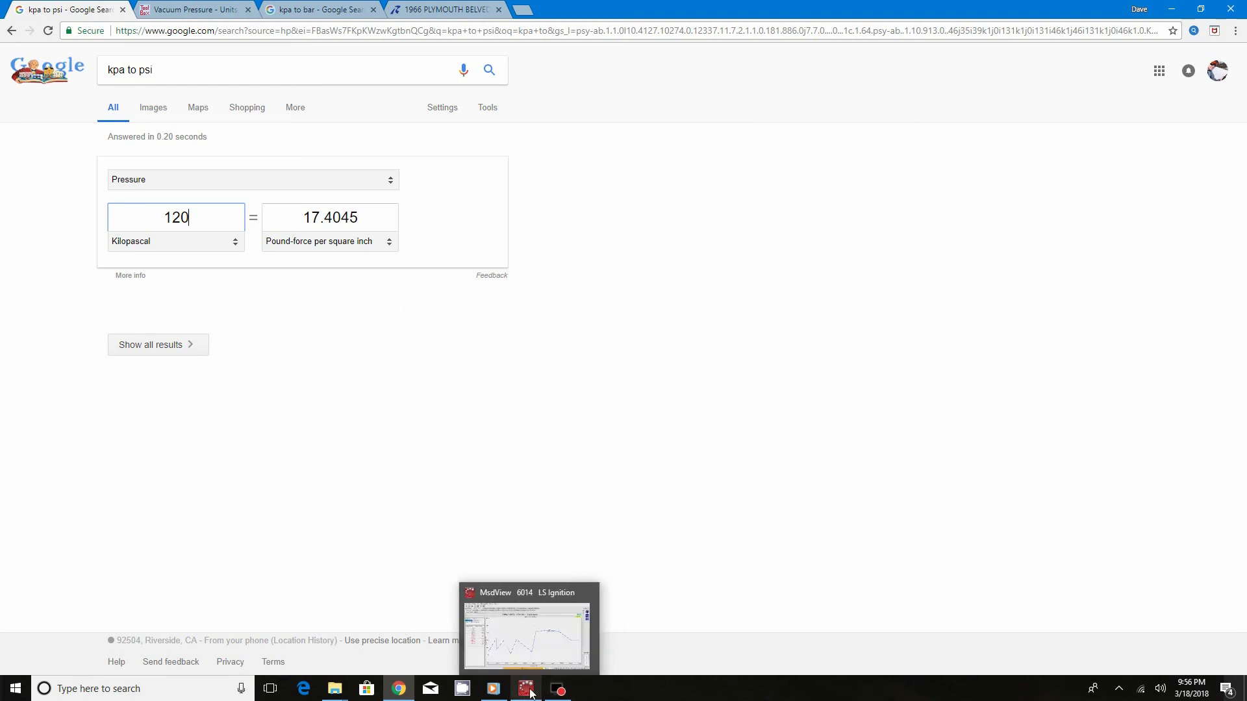
Back in MsdView, move the 6661.9 rpm dot to about 6690 rpm, 25.5° and the 4779.8 rpm dot to about 4425 rpm, 33°.
left_click(528, 691)
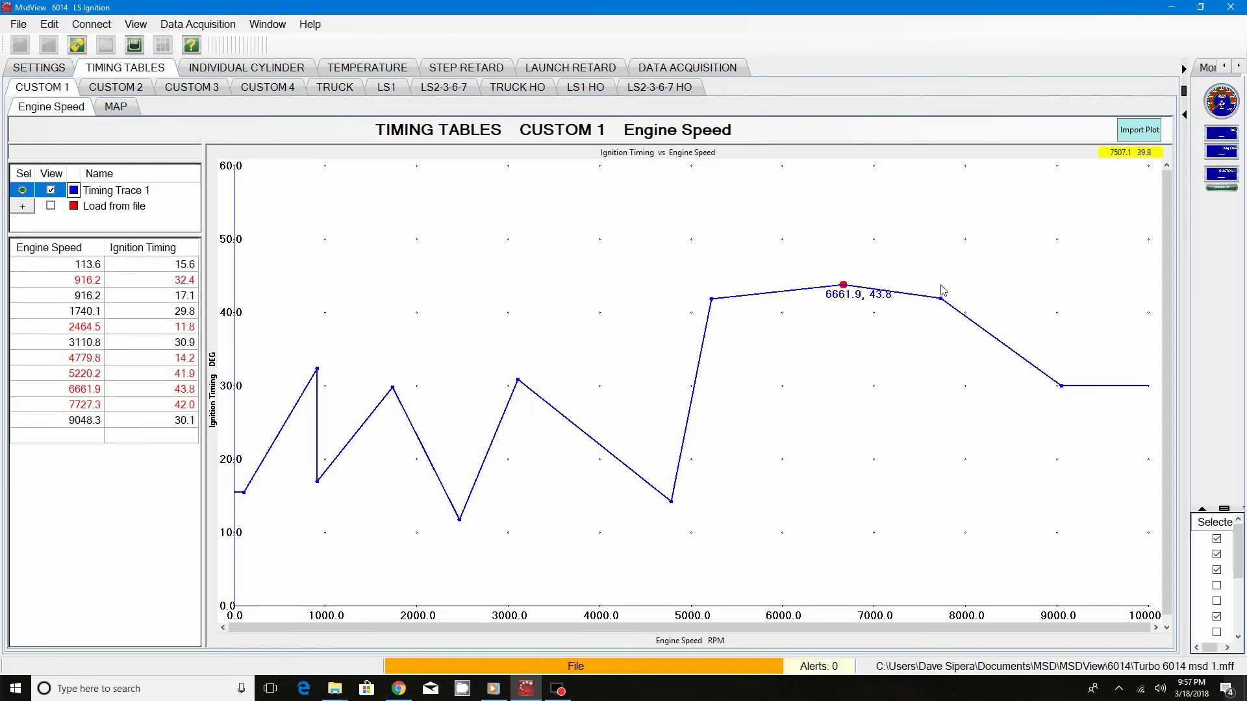
left_click_drag(842, 284, 845, 419)
left_click_drag(671, 501, 639, 364)
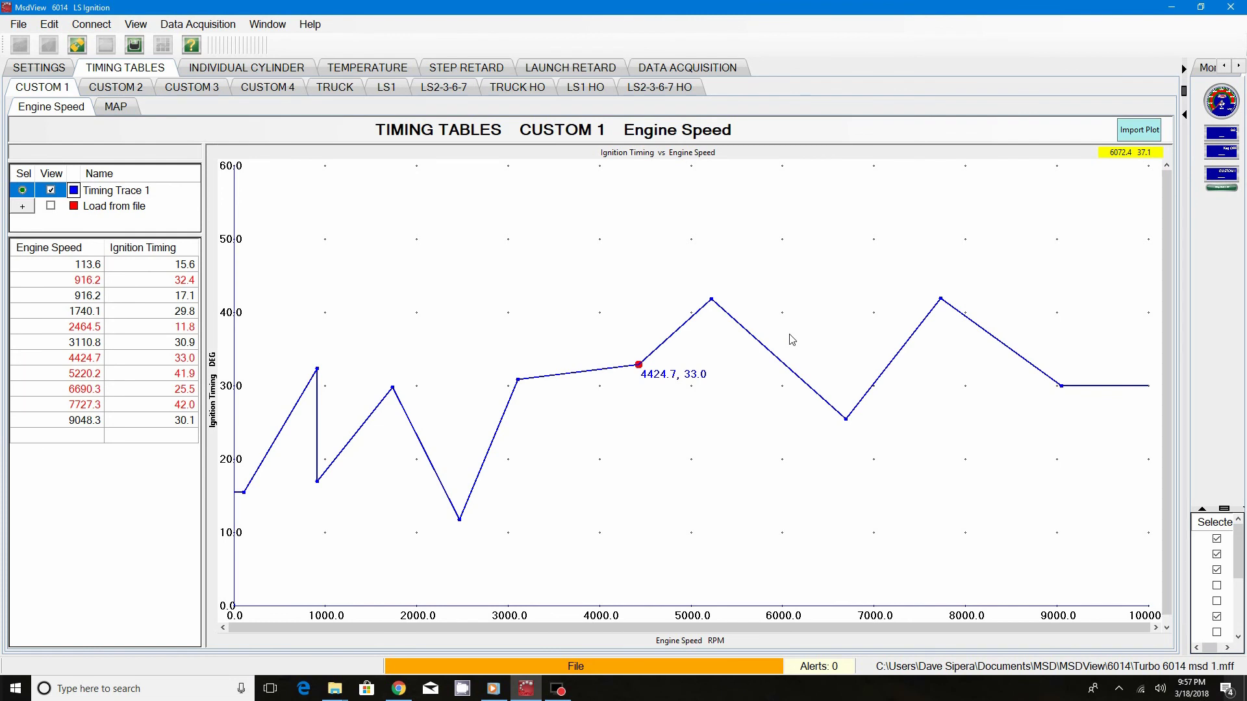